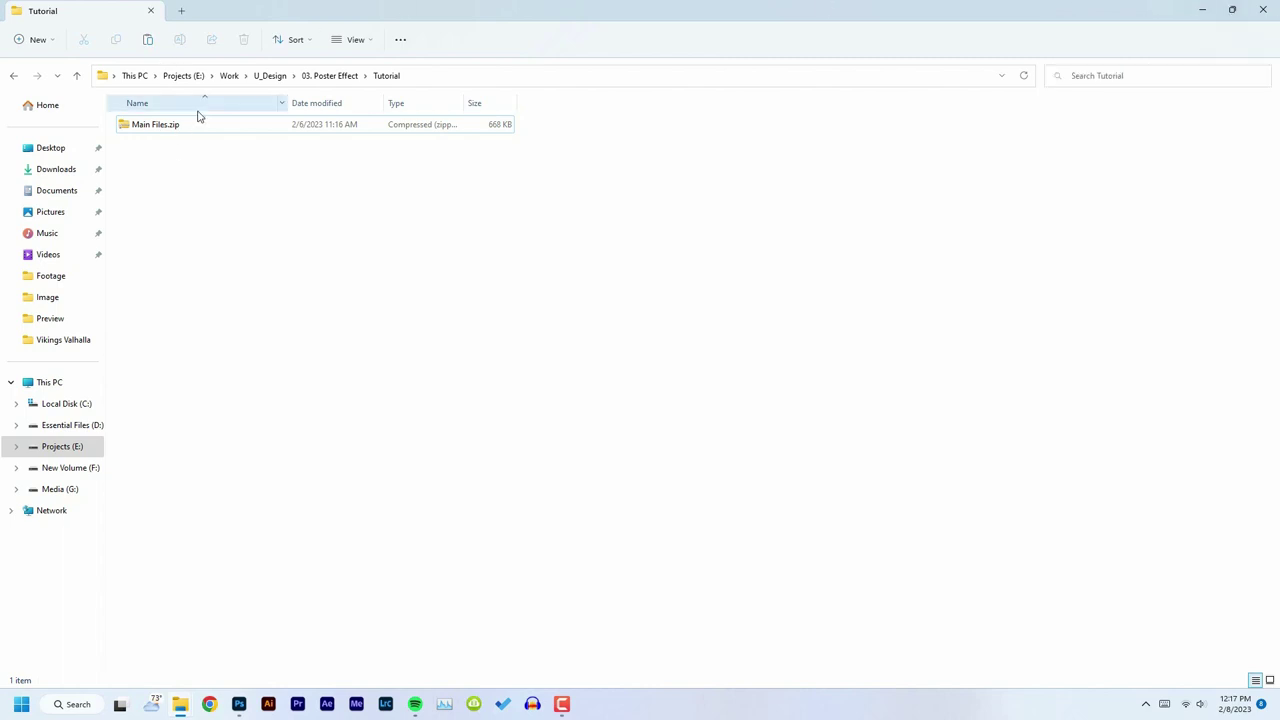
Extract Main Files.zip here with WinRAR, adding a Main Files folder and HELP GUIDE.pdf
{"action": "left_click", "coordinate": [199, 124]}
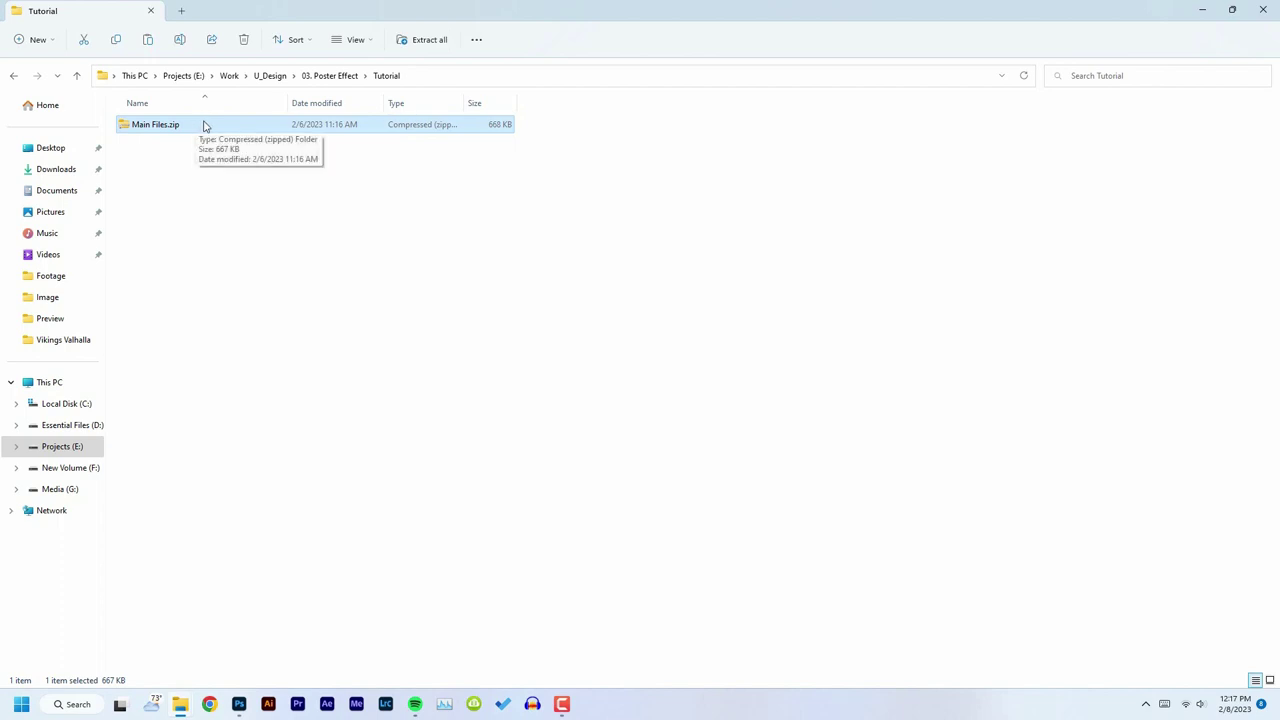
{"action": "right_click", "coordinate": [206, 125]}
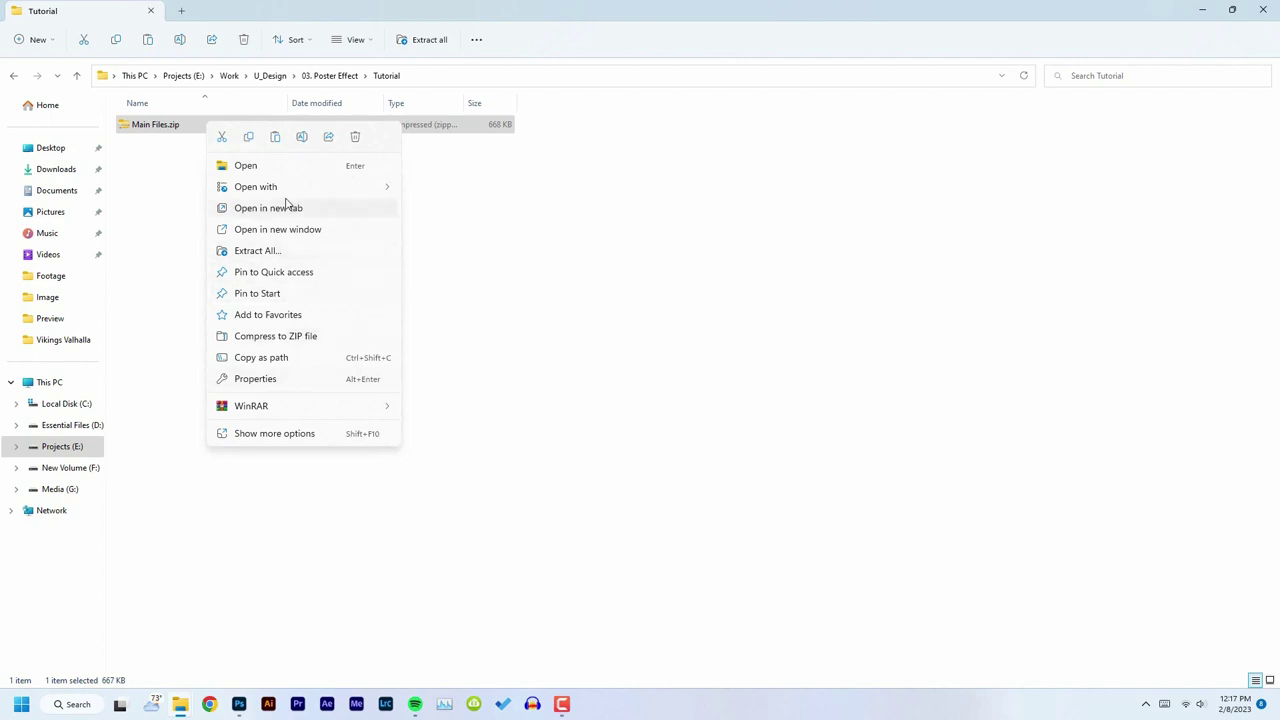
{"action": "mouse_move", "coordinate": [300, 406]}
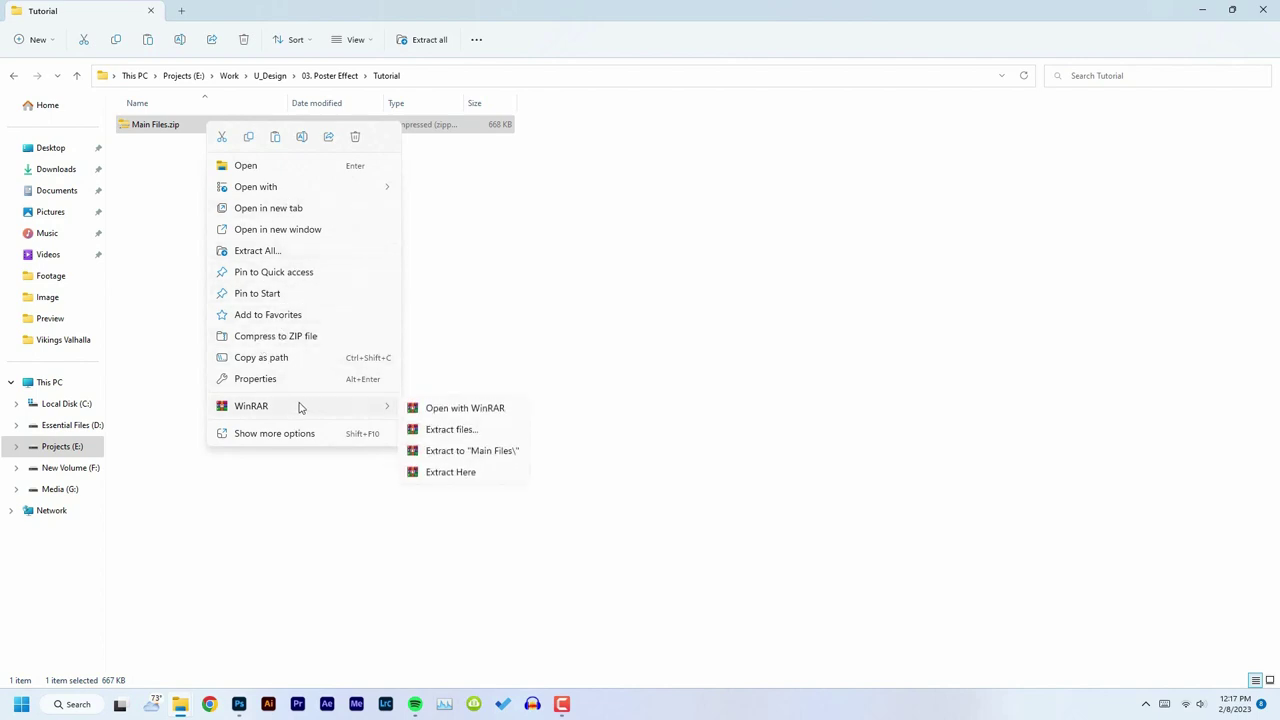
{"action": "left_click", "coordinate": [465, 473]}
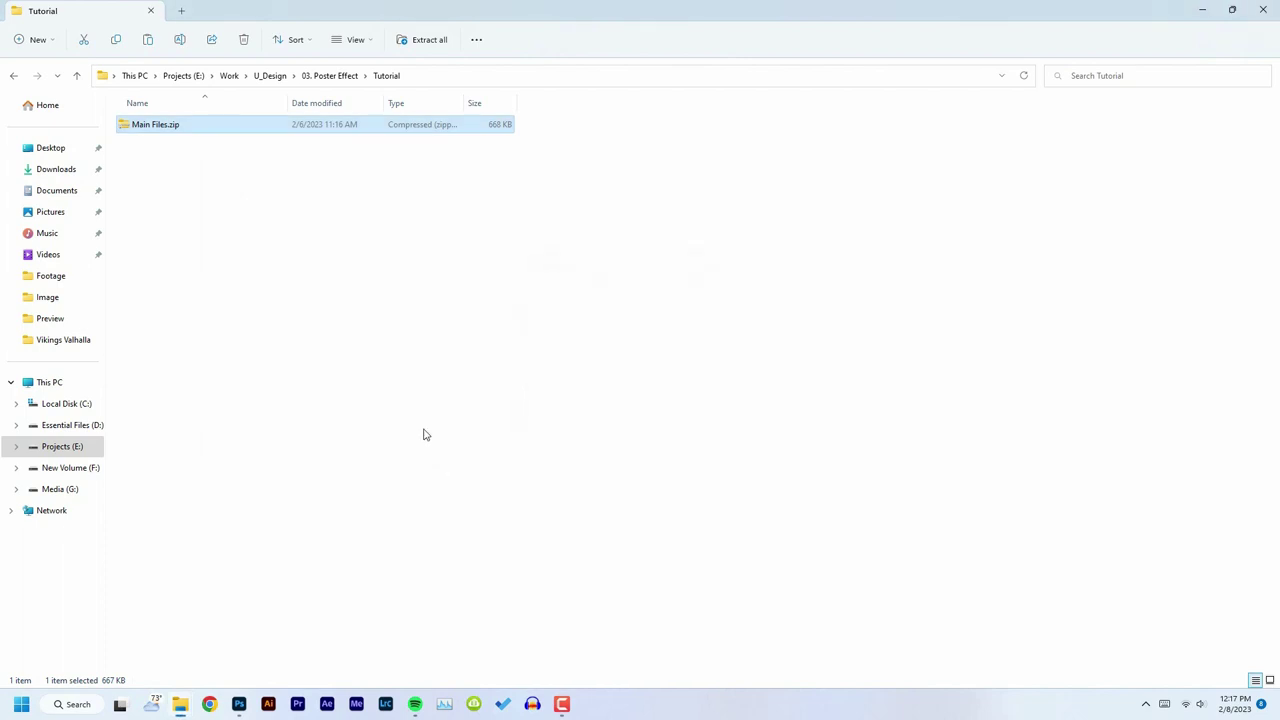
{"action": "left_click", "coordinate": [241, 213]}
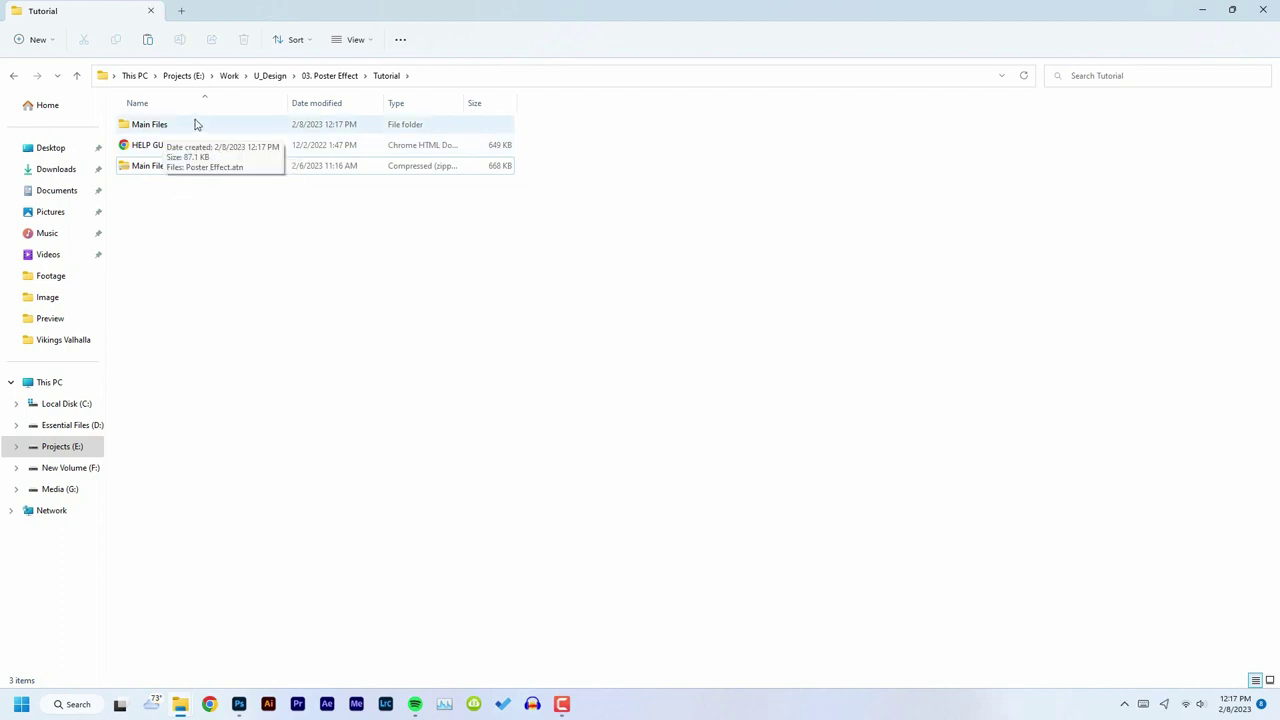
Check Poster Effect.atn in Main Files and open the leather-jacket portrait in Photoshop
{"action": "double_click", "coordinate": [195, 124]}
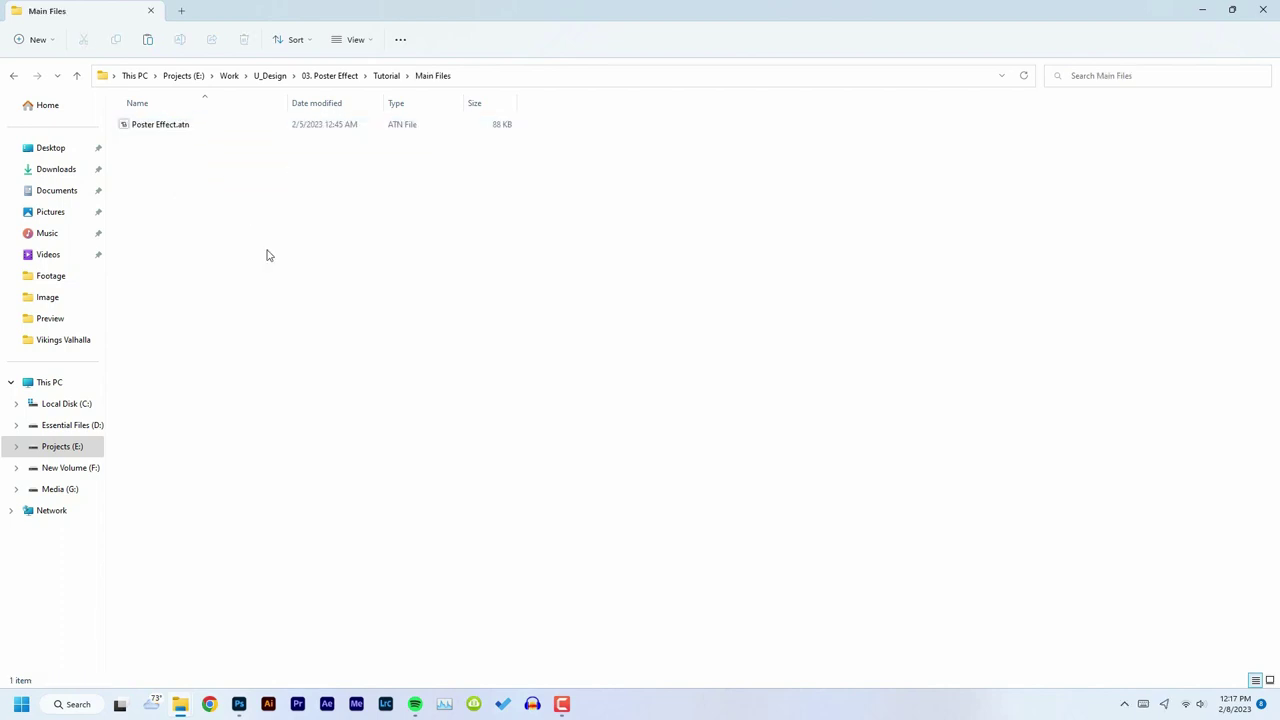
{"action": "left_click", "coordinate": [158, 130]}
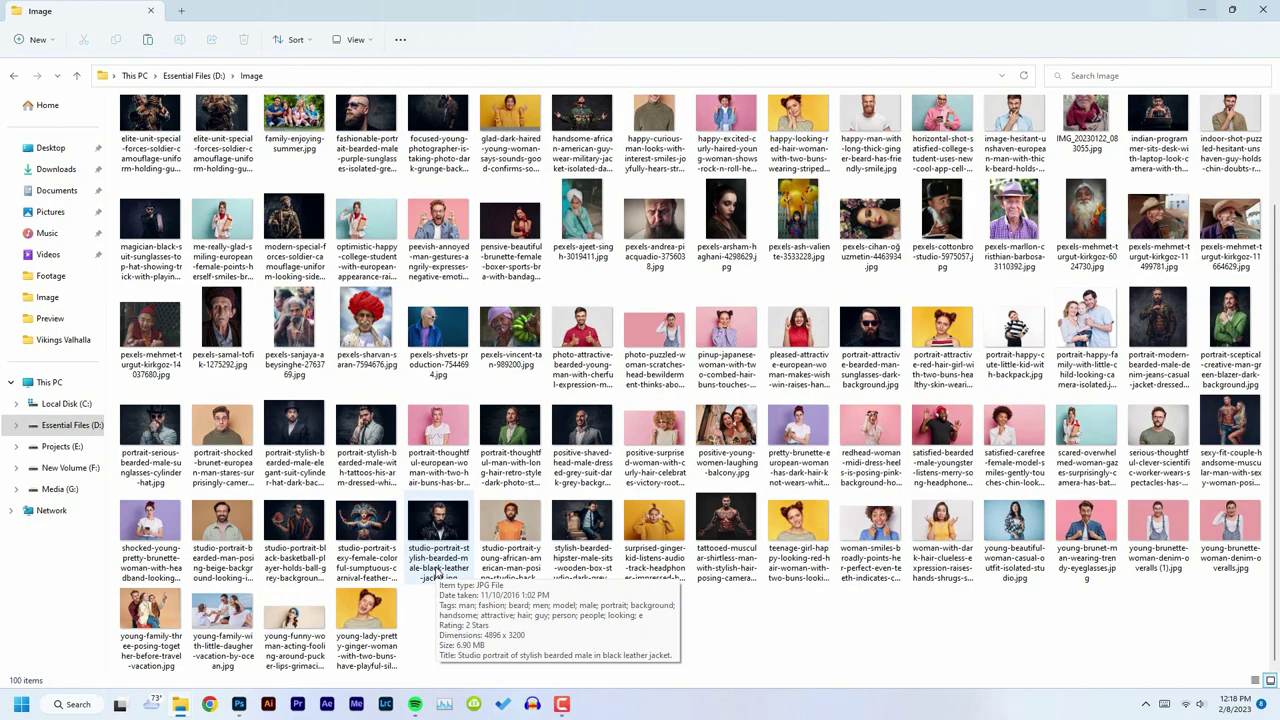
{"action": "left_click_drag", "start_coordinate": [450, 522], "coordinate": [600, 8]}
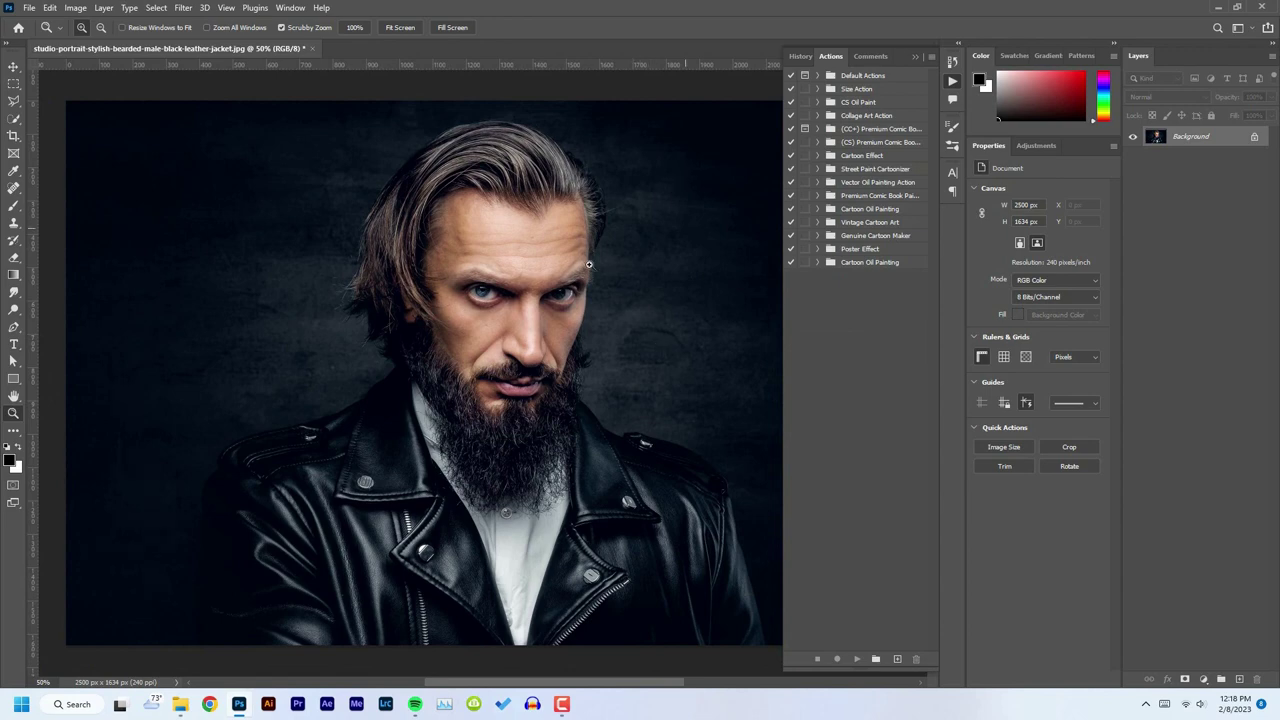
Look over the Window menu's panels, then bring up the Actions panel flyout menu
{"action": "left_click", "coordinate": [291, 8]}
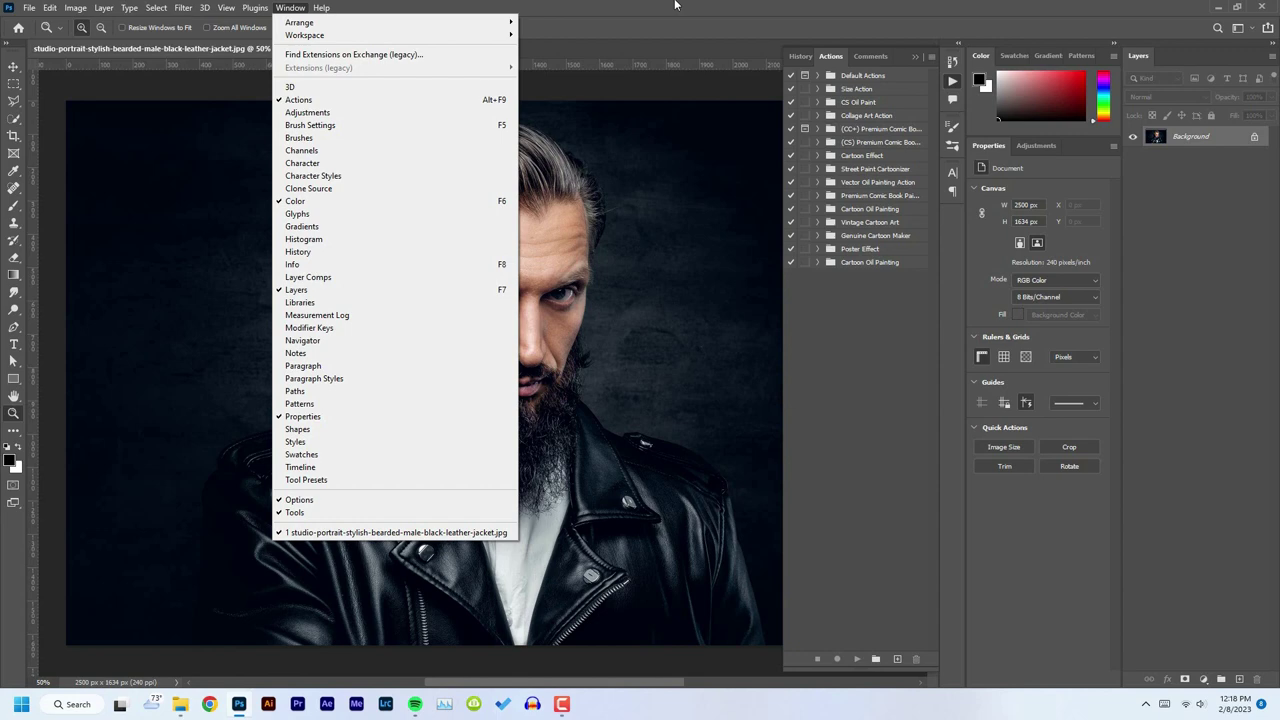
{"action": "left_click", "coordinate": [745, 9]}
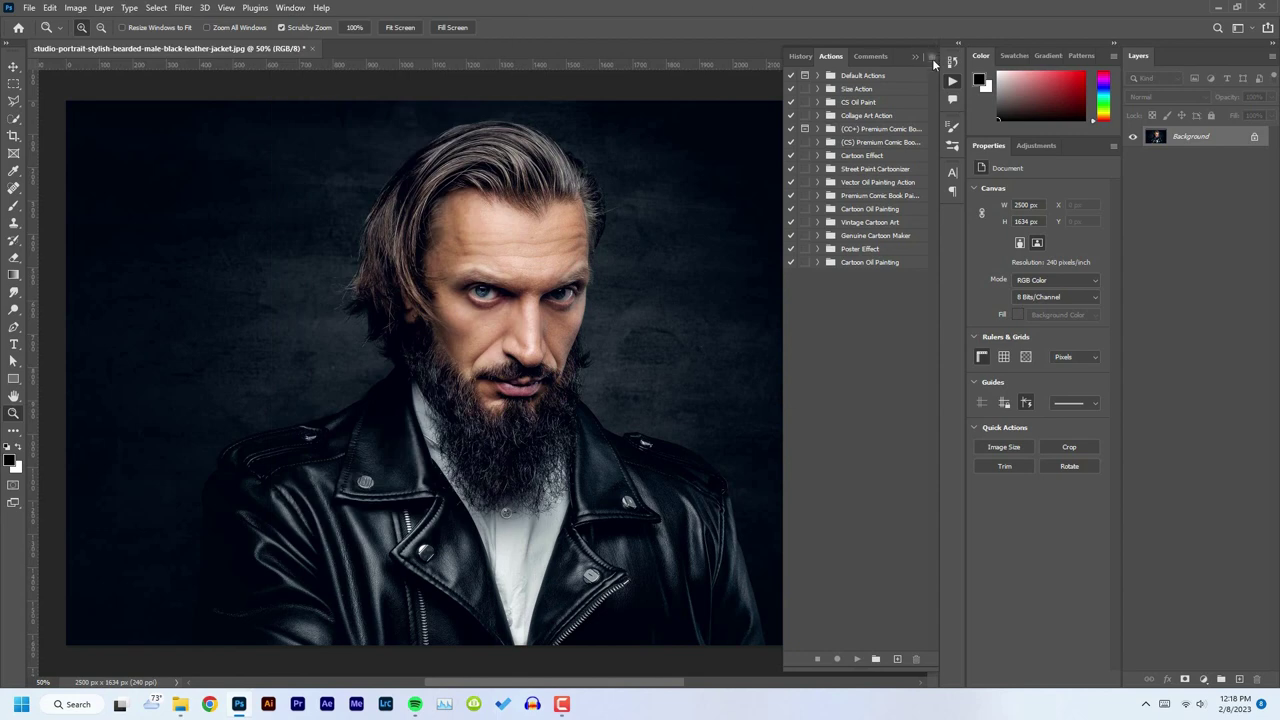
{"action": "left_click", "coordinate": [931, 57]}
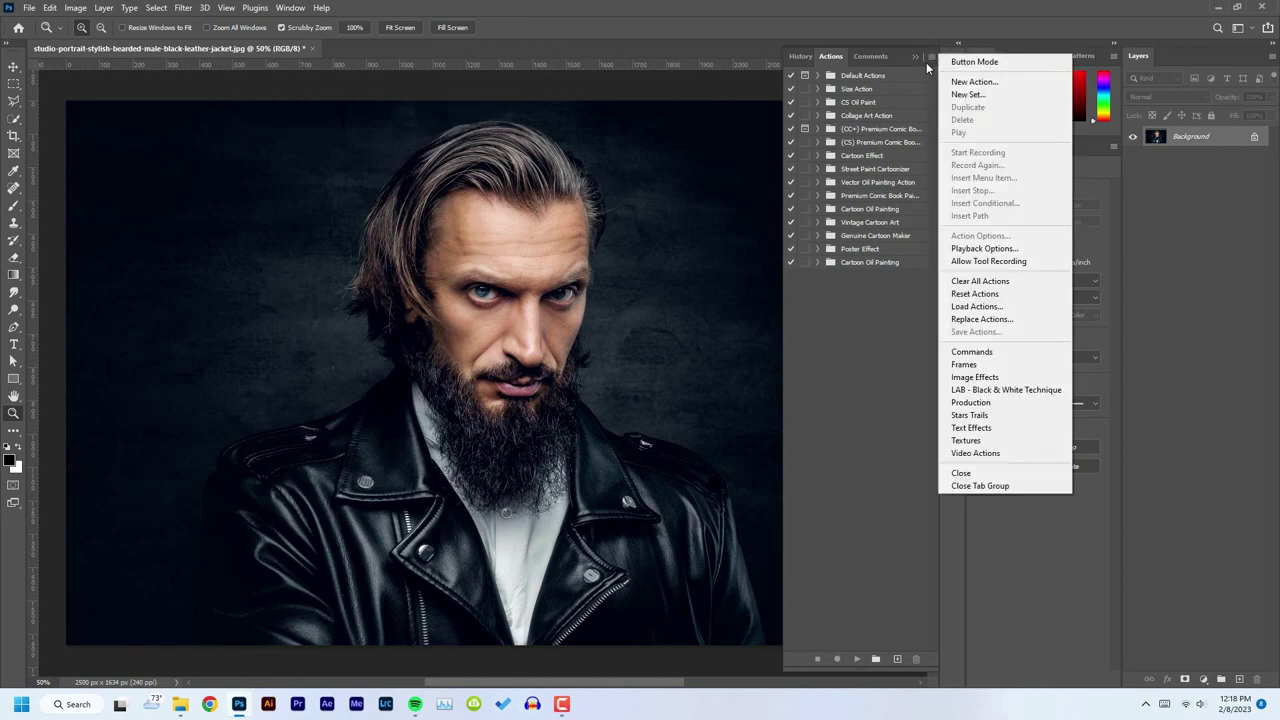
Load Poster Effect.atn from Work > U_Design > 03. Poster Effect > Tutorial > Main Files
{"action": "left_click", "coordinate": [1008, 309]}
{"action": "left_click", "coordinate": [142, 38]}
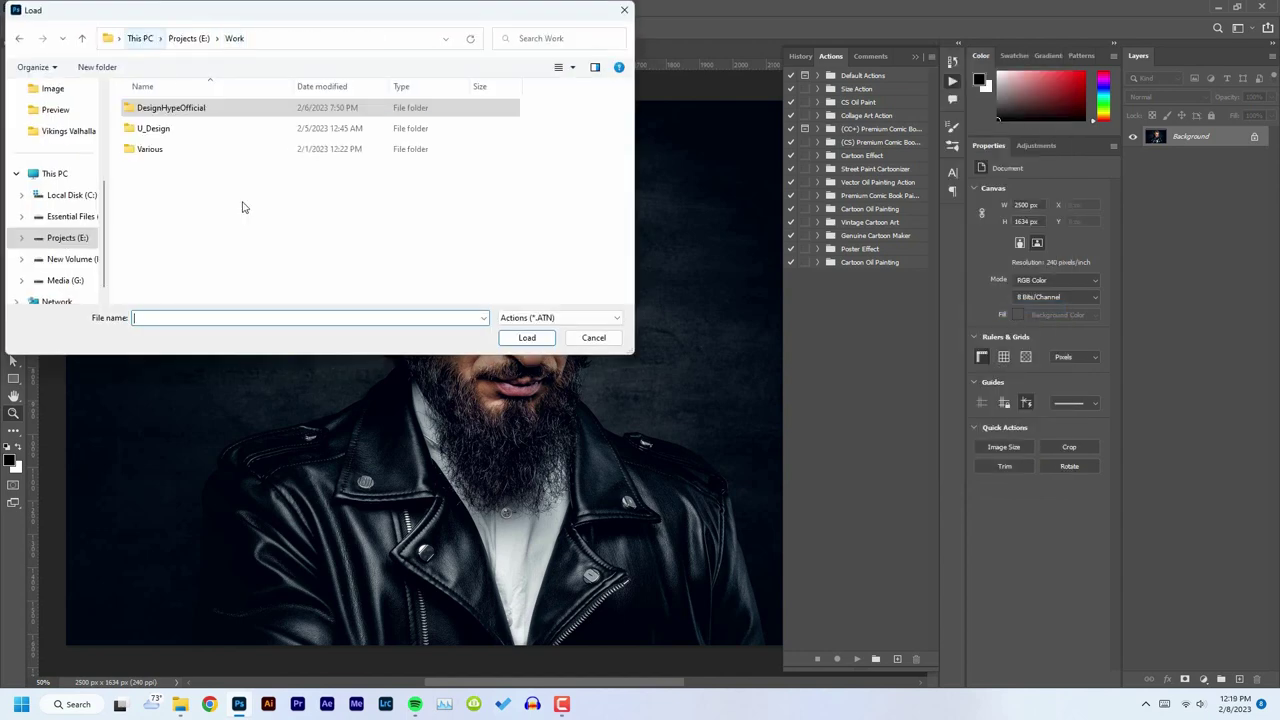
{"action": "double_click", "coordinate": [190, 132]}
{"action": "double_click", "coordinate": [194, 149]}
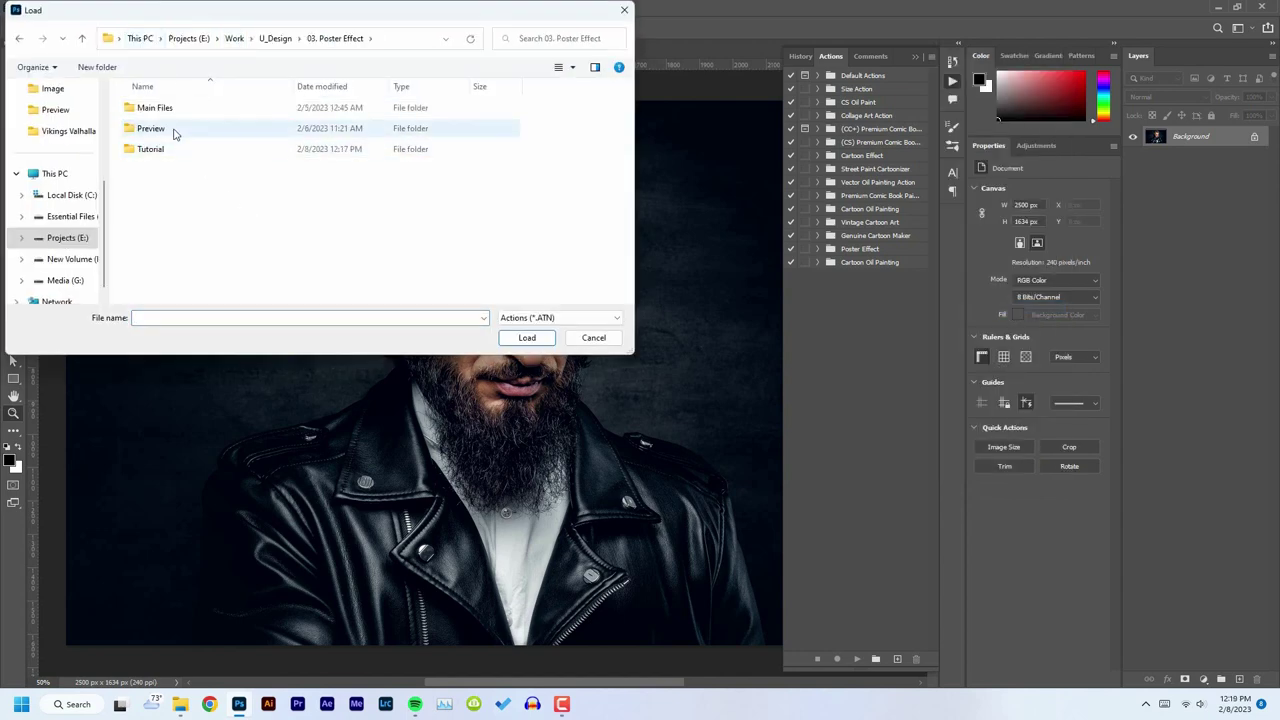
{"action": "double_click", "coordinate": [170, 149]}
{"action": "double_click", "coordinate": [163, 108]}
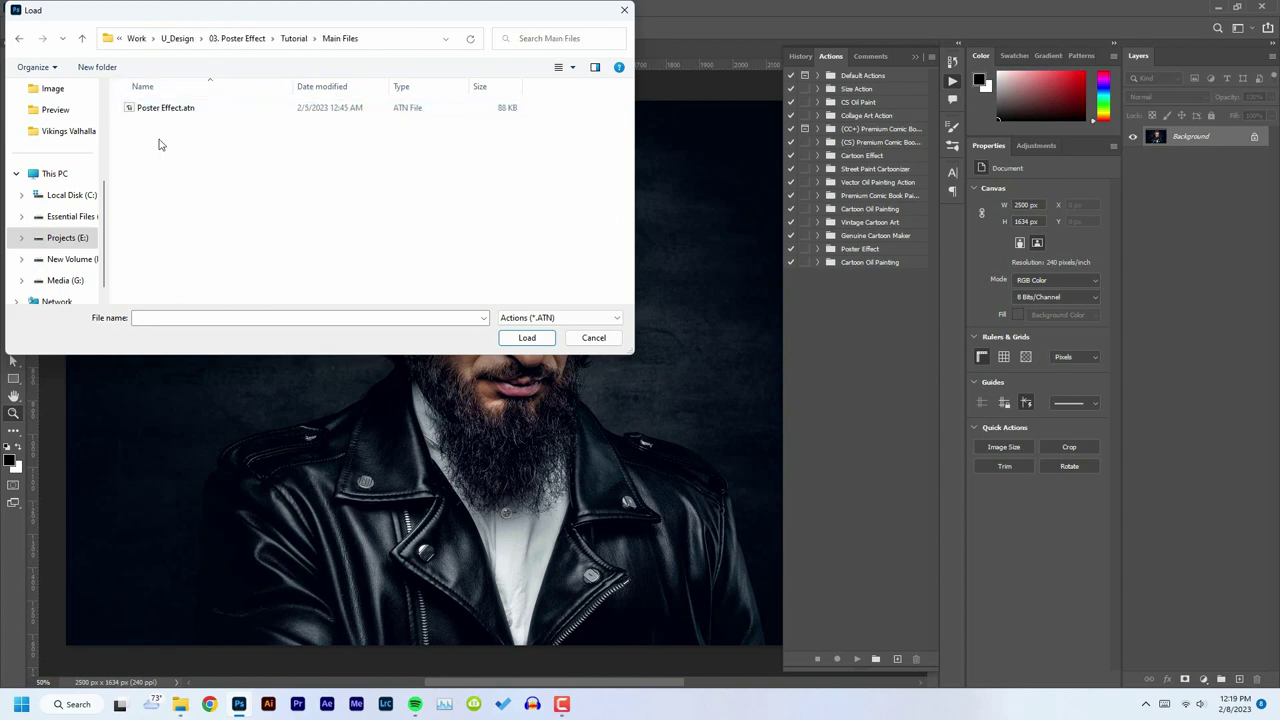
{"action": "left_click", "coordinate": [157, 112]}
{"action": "double_click", "coordinate": [157, 114]}
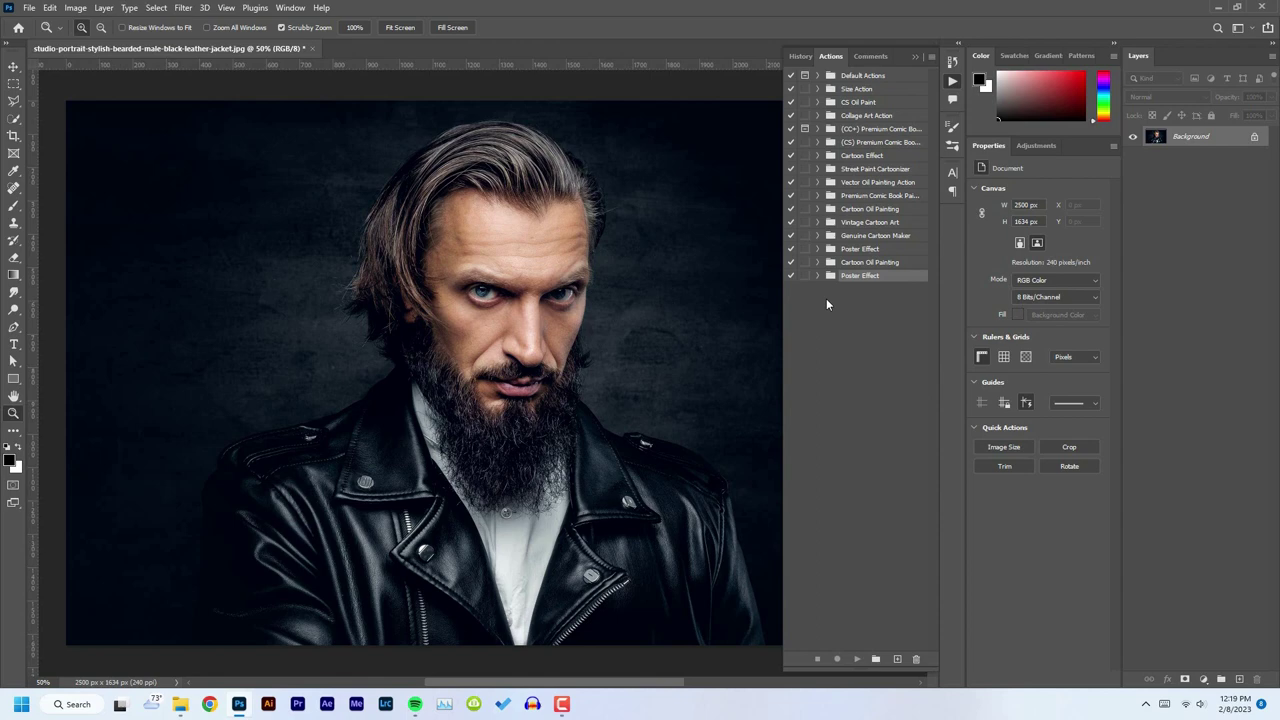
{"action": "double_click", "coordinate": [1234, 136]}
{"action": "key", "text": "Return"}
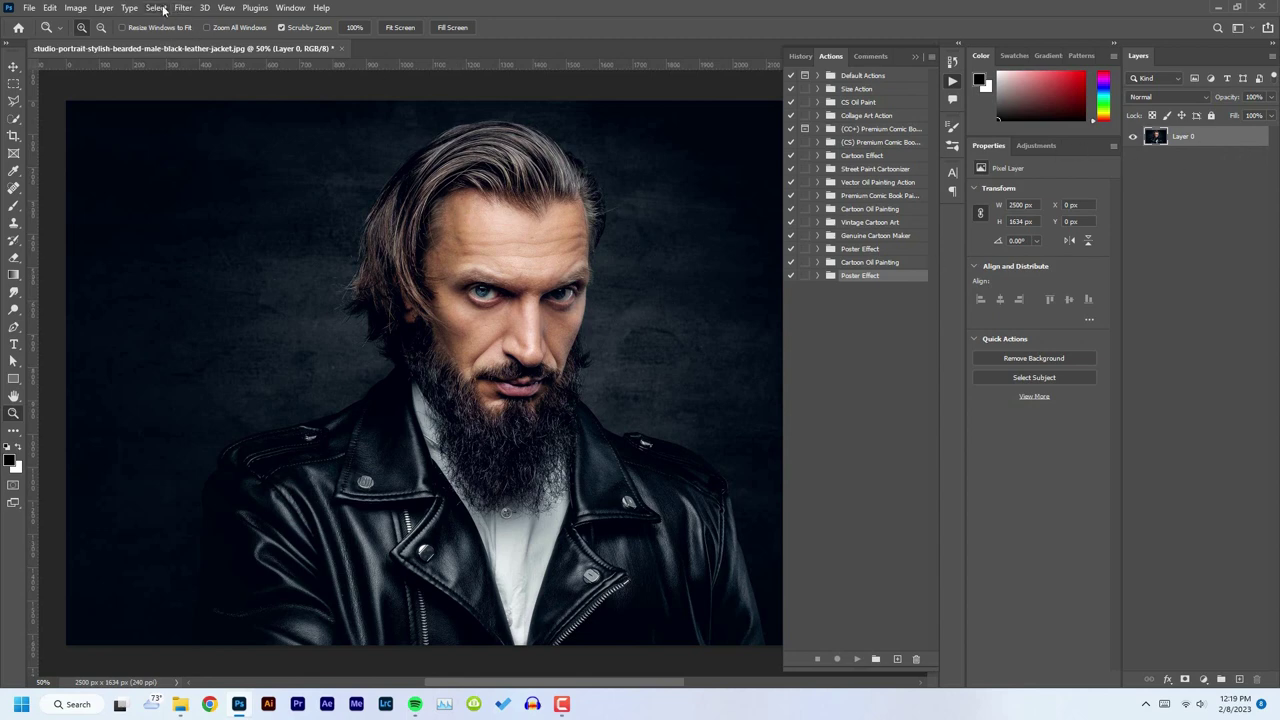
{"action": "left_click", "coordinate": [104, 7]}
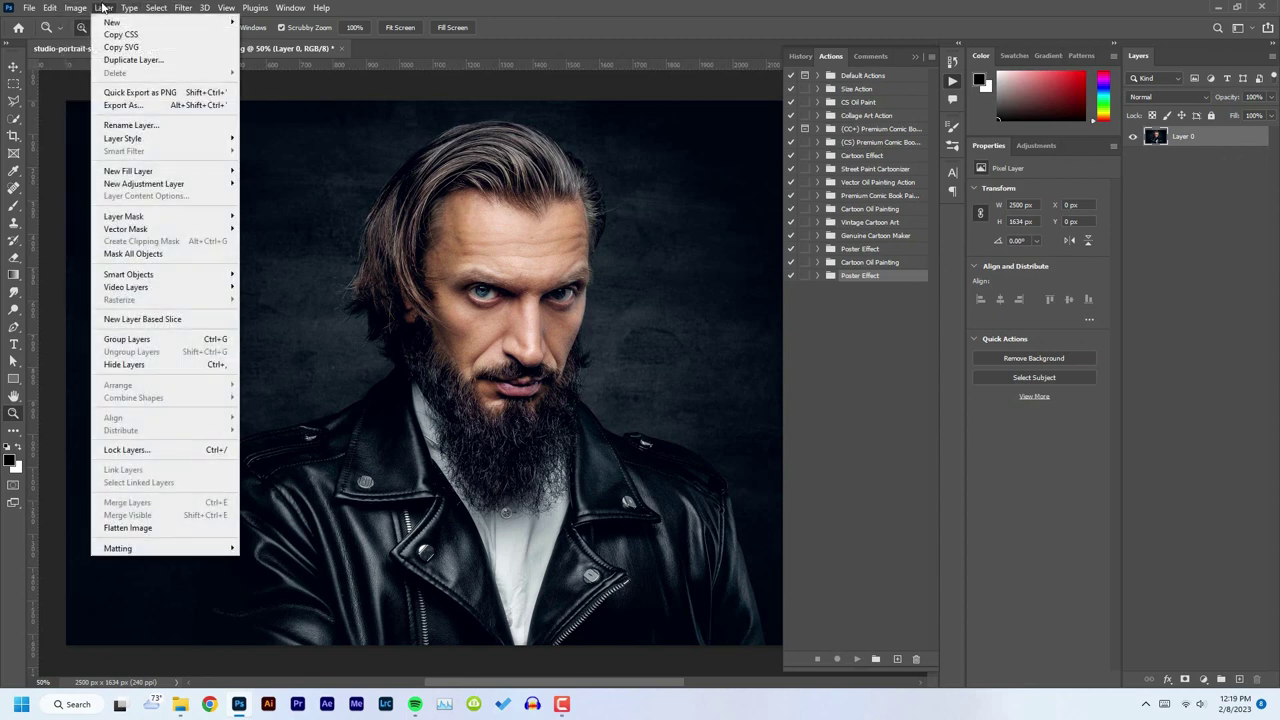
{"action": "mouse_move", "coordinate": [109, 22]}
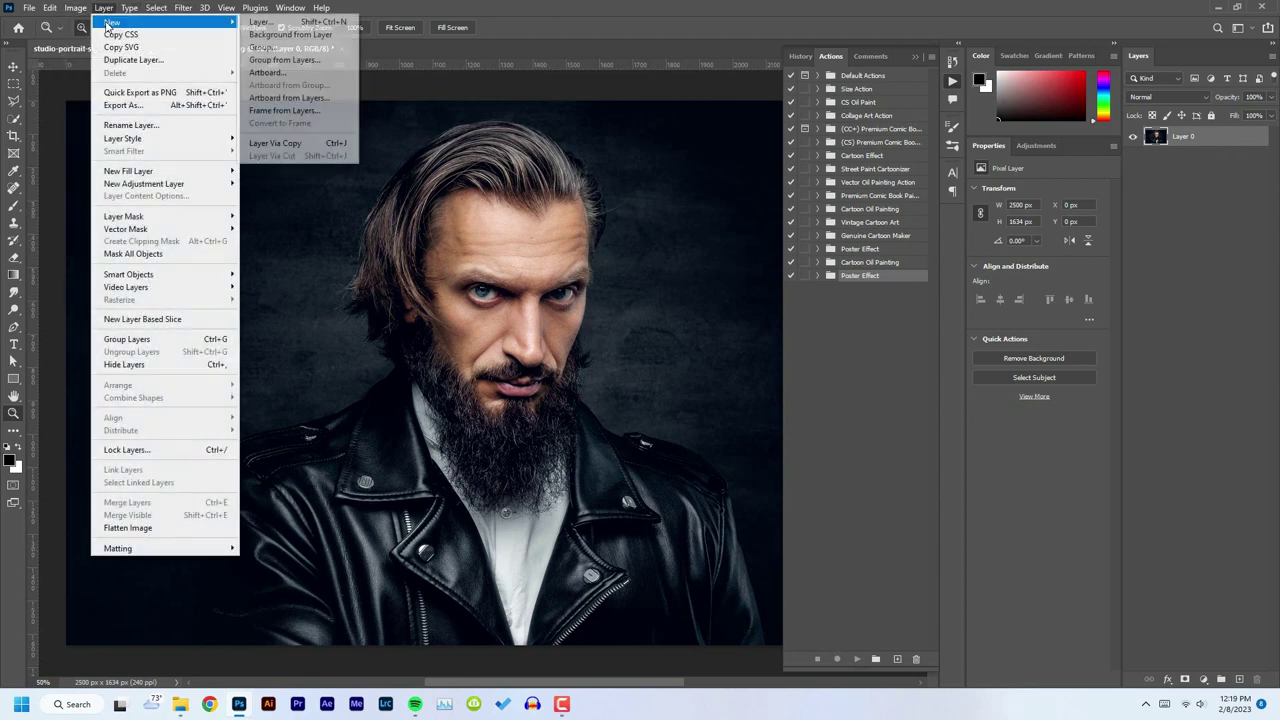
{"action": "left_click", "coordinate": [296, 36]}
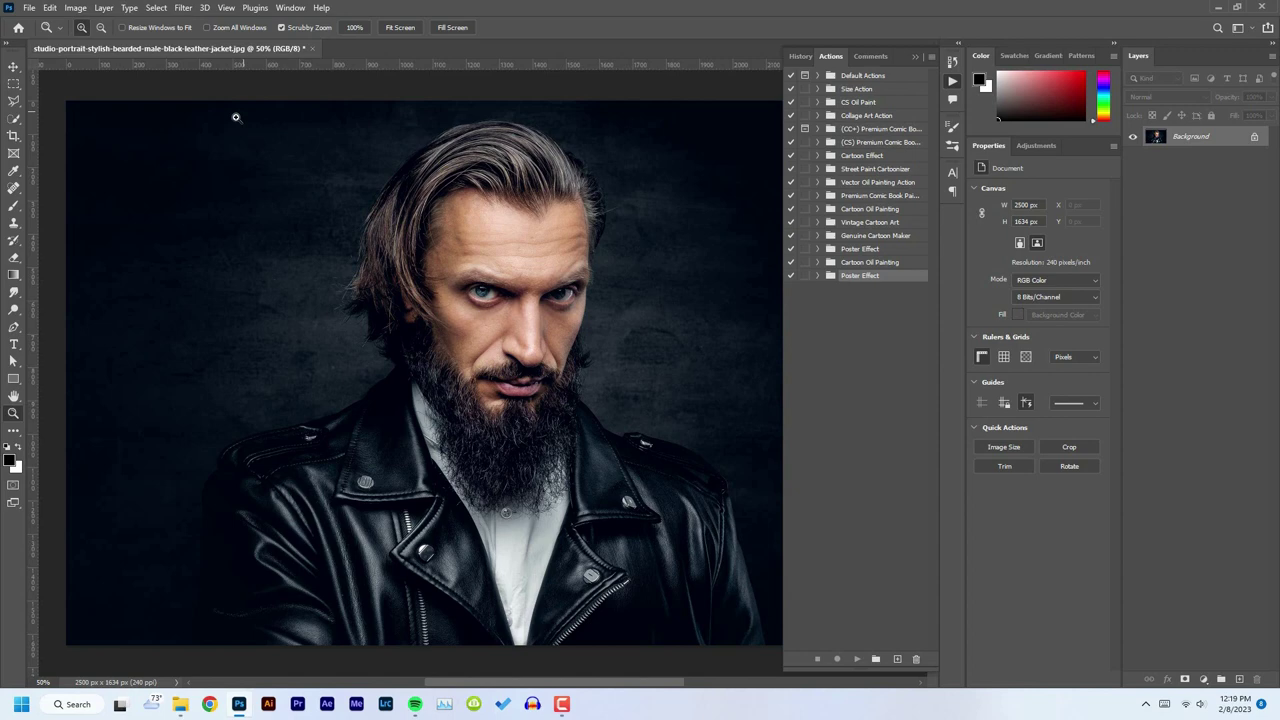
{"action": "left_click", "coordinate": [75, 7]}
{"action": "mouse_move", "coordinate": [88, 22]}
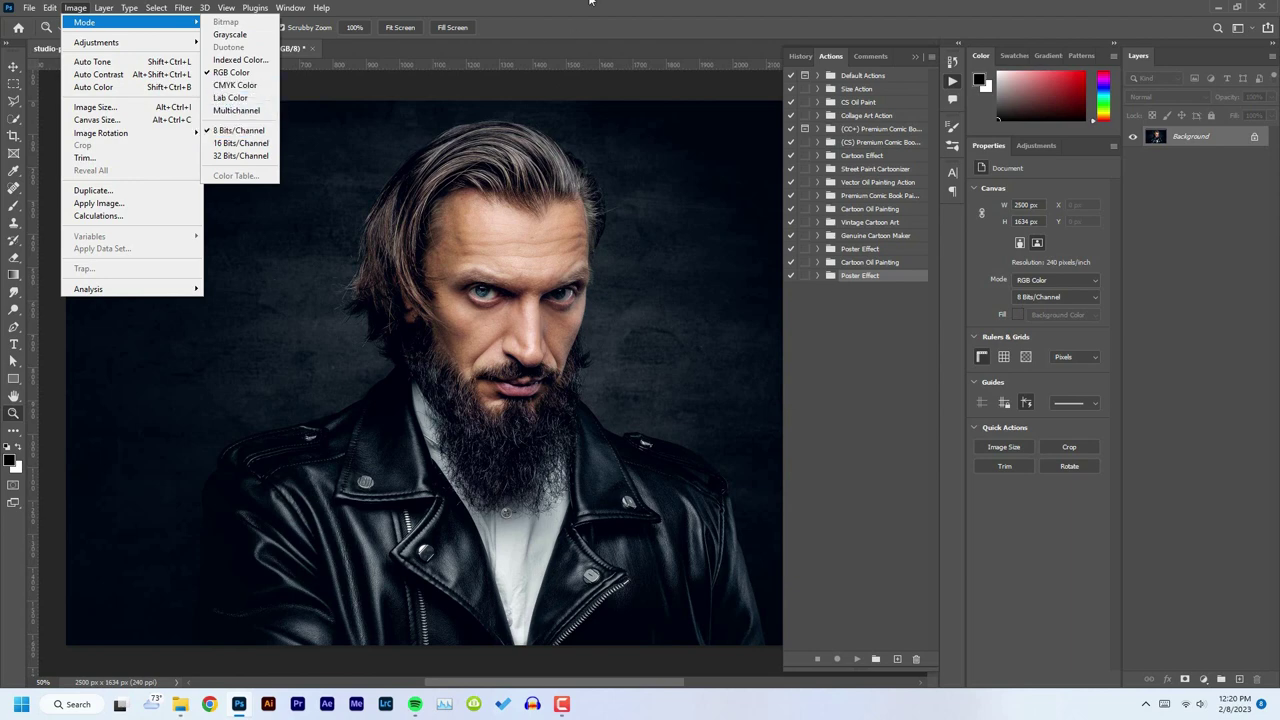
{"action": "left_click", "coordinate": [946, 266]}
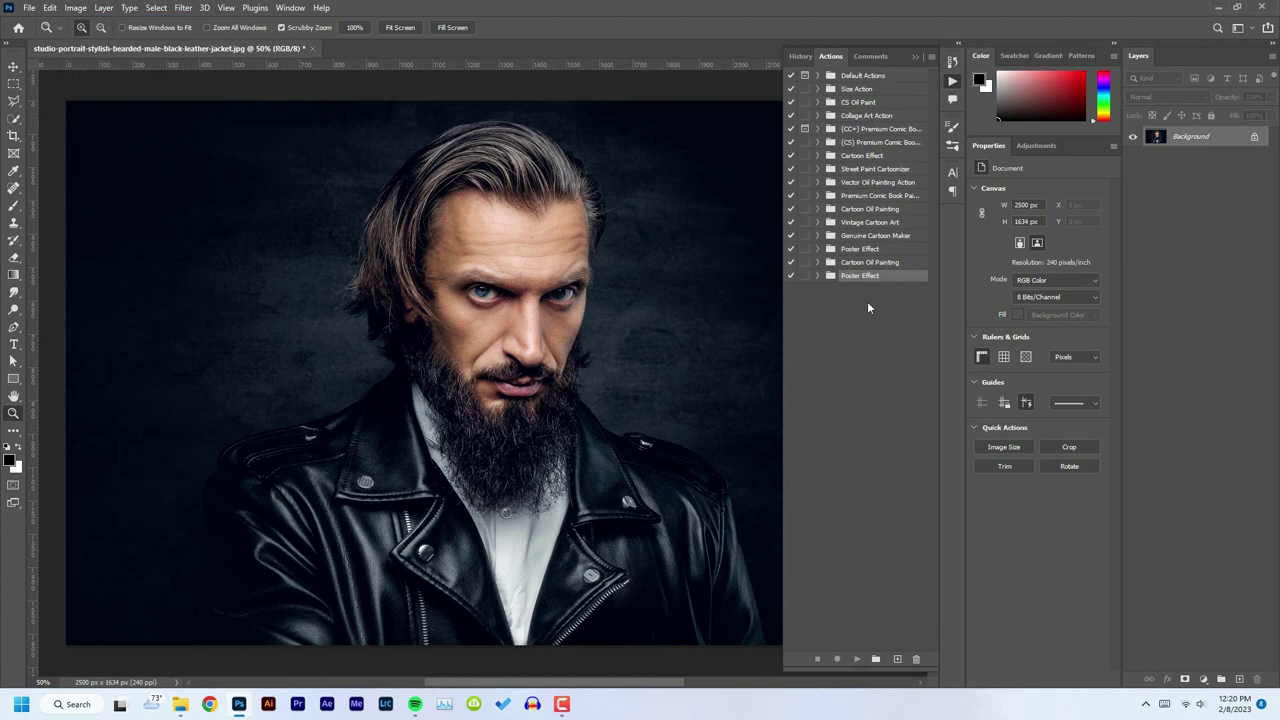
Expand the Poster Effect set and select its CC+ Version (Newer) action
{"action": "left_click", "coordinate": [818, 276]}
{"action": "left_click", "coordinate": [865, 303]}
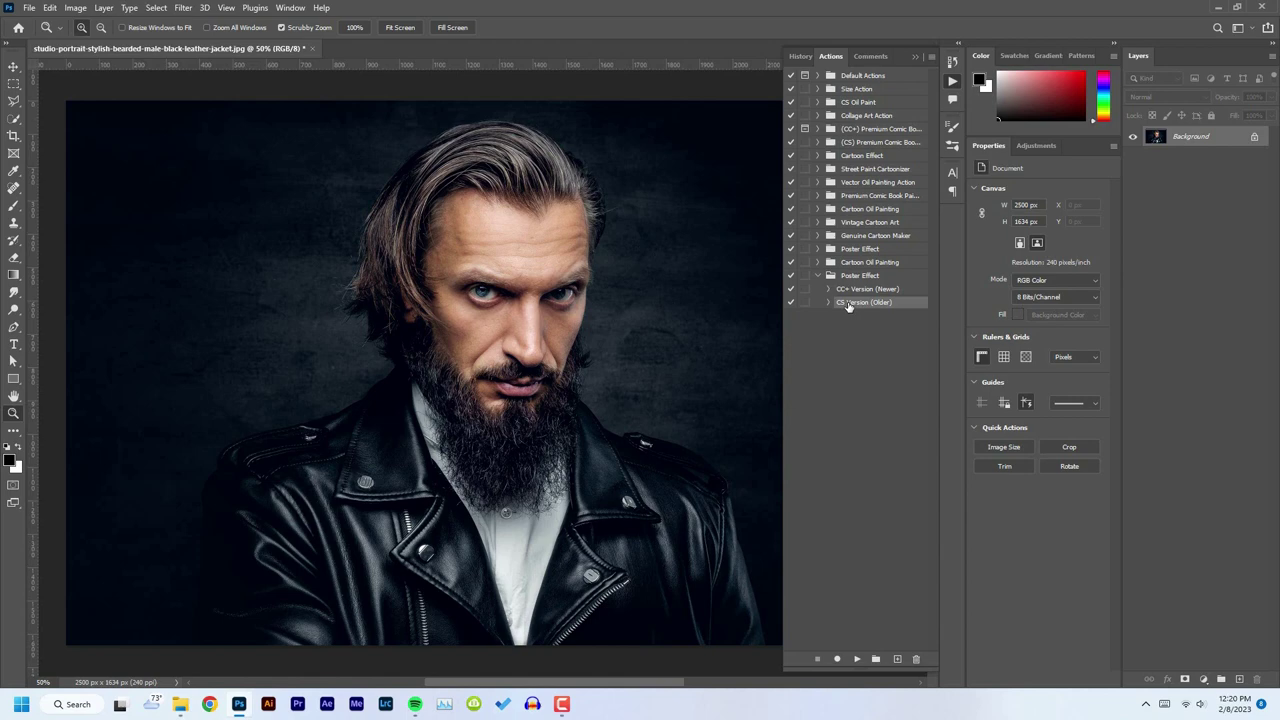
{"action": "left_click", "coordinate": [865, 289]}
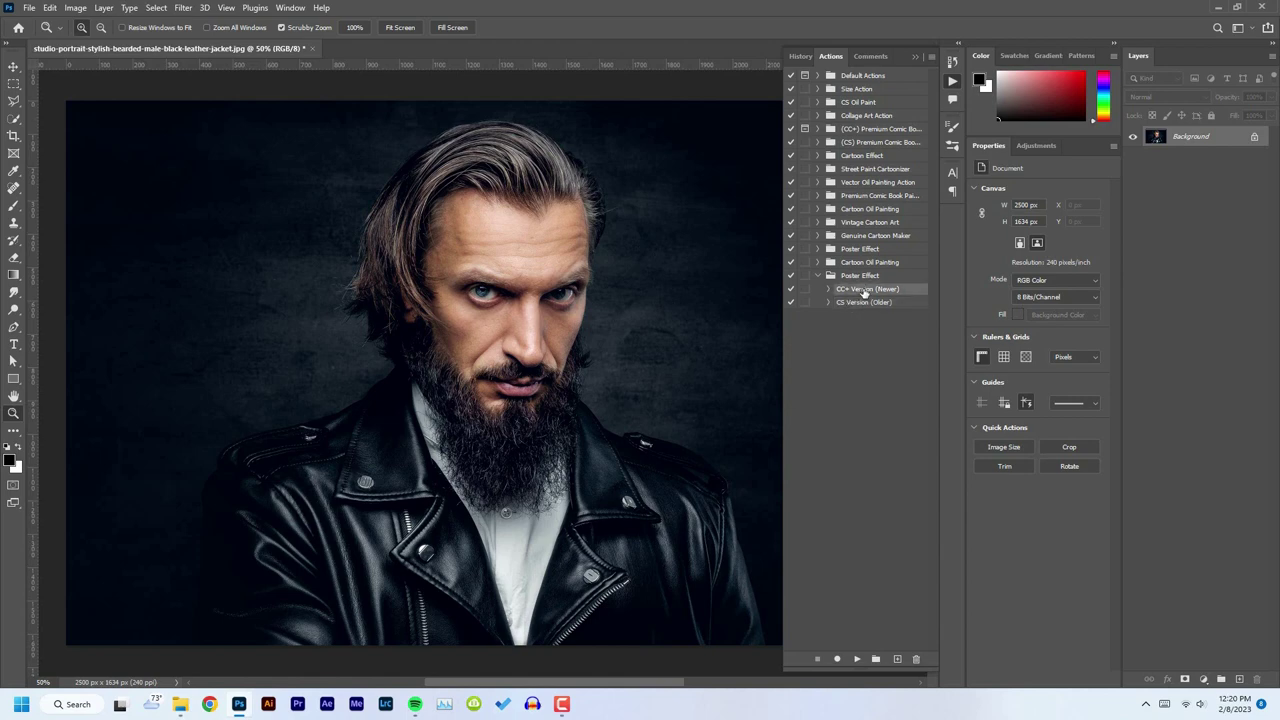
Run the CC+ action on the portrait, then lower Vibrance Saturation to -4
{"action": "left_click", "coordinate": [857, 660]}
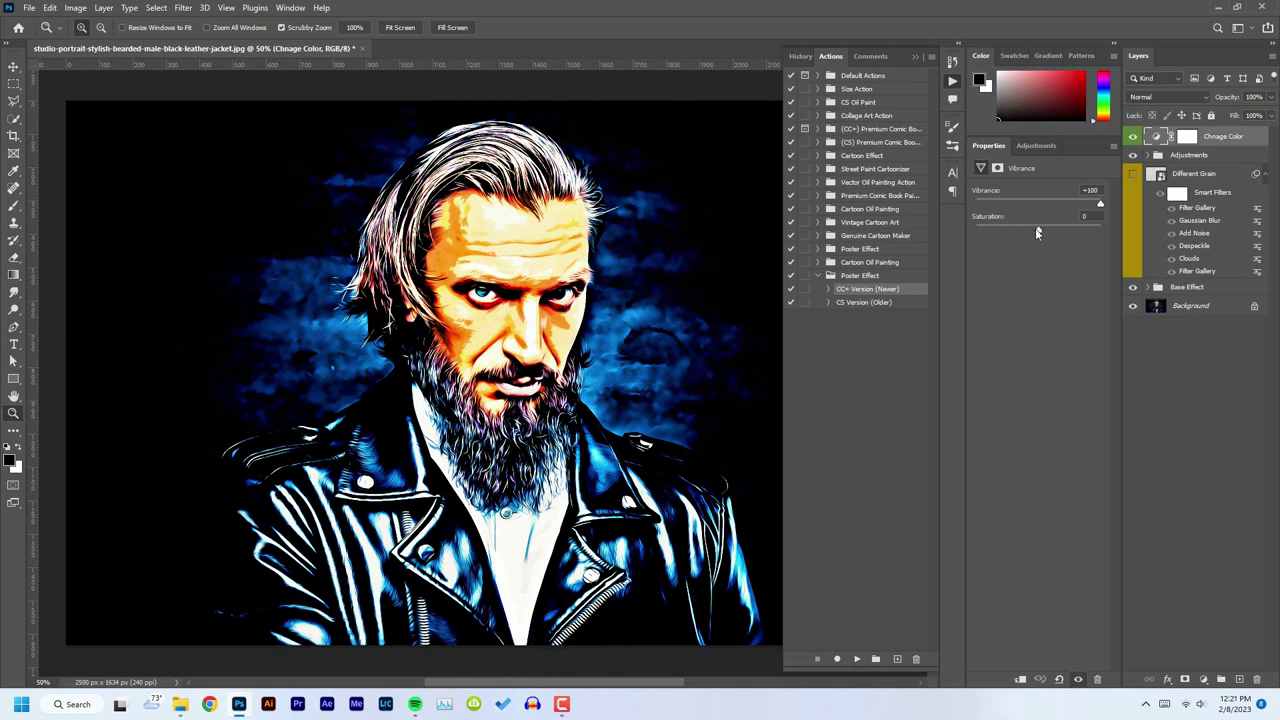
{"action": "mouse_move", "coordinate": [1038, 230]}
{"action": "left_mouse_down"}
{"action": "mouse_move", "coordinate": [949, 234]}
{"action": "mouse_move", "coordinate": [1128, 234]}
{"action": "mouse_move", "coordinate": [933, 221]}
{"action": "mouse_move", "coordinate": [1037, 216]}
{"action": "left_mouse_up"}
Open positive-young-women-laughing-balcony.jpg in Photoshop and select the CC+ Version (Newer) action
{"action": "mouse_move", "coordinate": [180, 704]}
{"action": "left_click", "coordinate": [144, 624]}
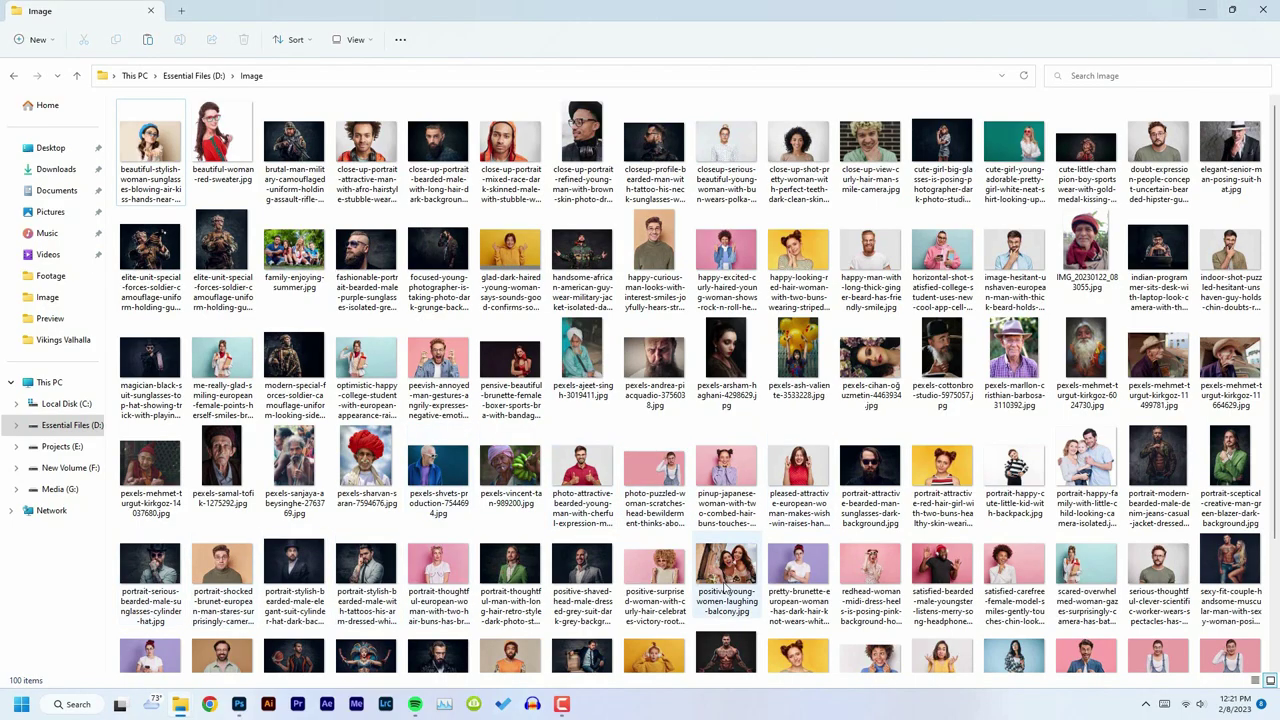
{"action": "left_click_drag", "start_coordinate": [729, 572], "coordinate": [588, 42]}
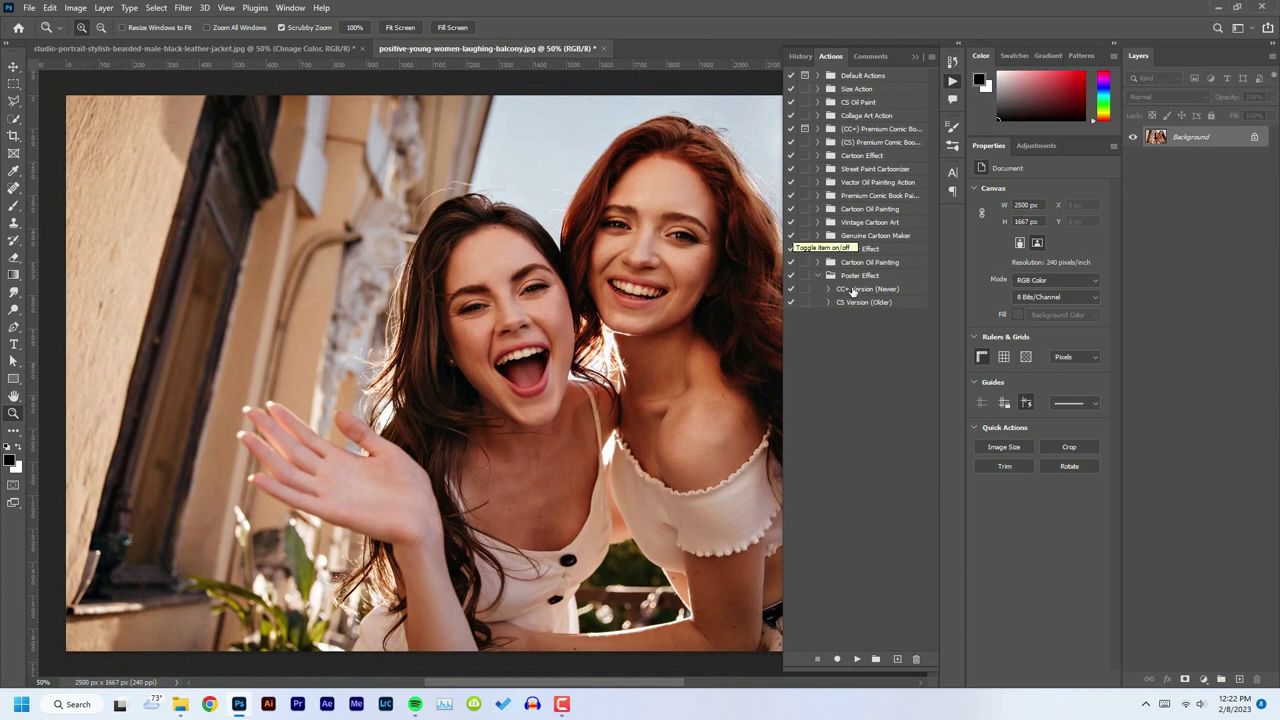
{"action": "left_click", "coordinate": [866, 290]}
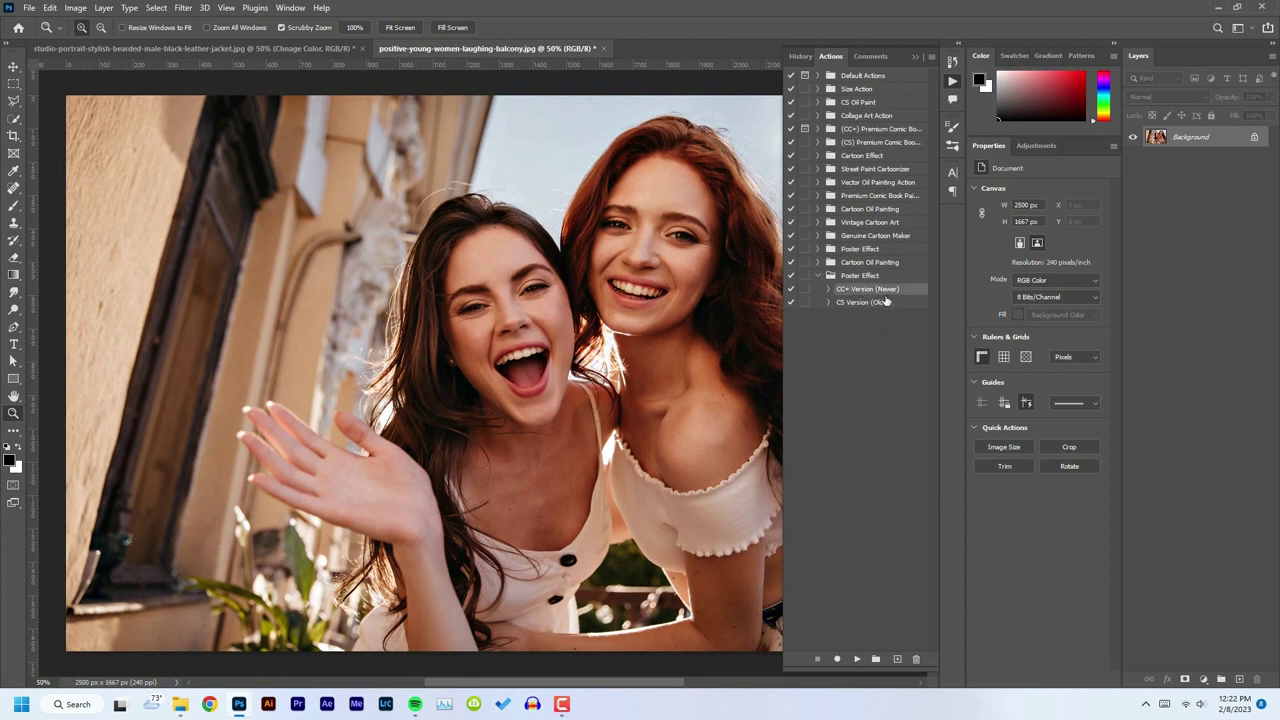
Play the CC+ Version (Newer) action on the balcony photo
{"action": "left_click", "coordinate": [857, 662]}
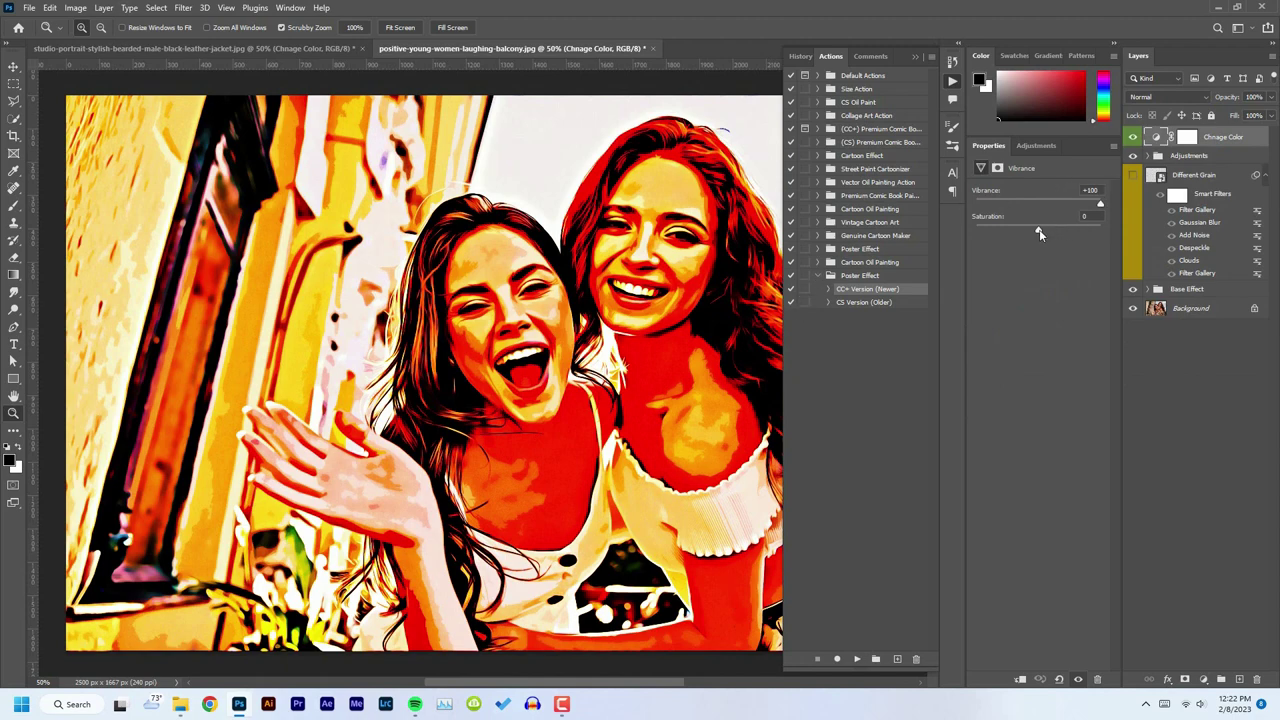
Settle the balcony poster's Vibrance Saturation at -12
{"action": "left_click_drag", "start_coordinate": [1039, 232], "coordinate": [1132, 218]}
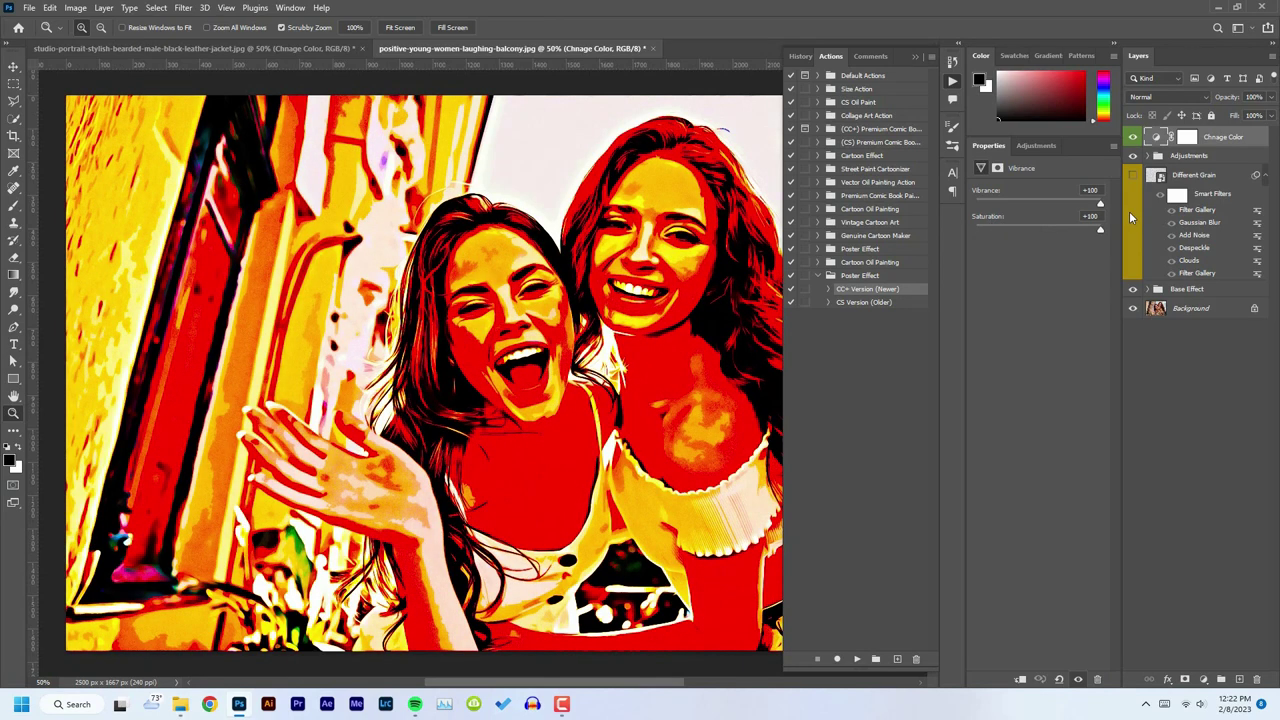
{"action": "left_click_drag", "start_coordinate": [1132, 218], "coordinate": [1031, 229]}
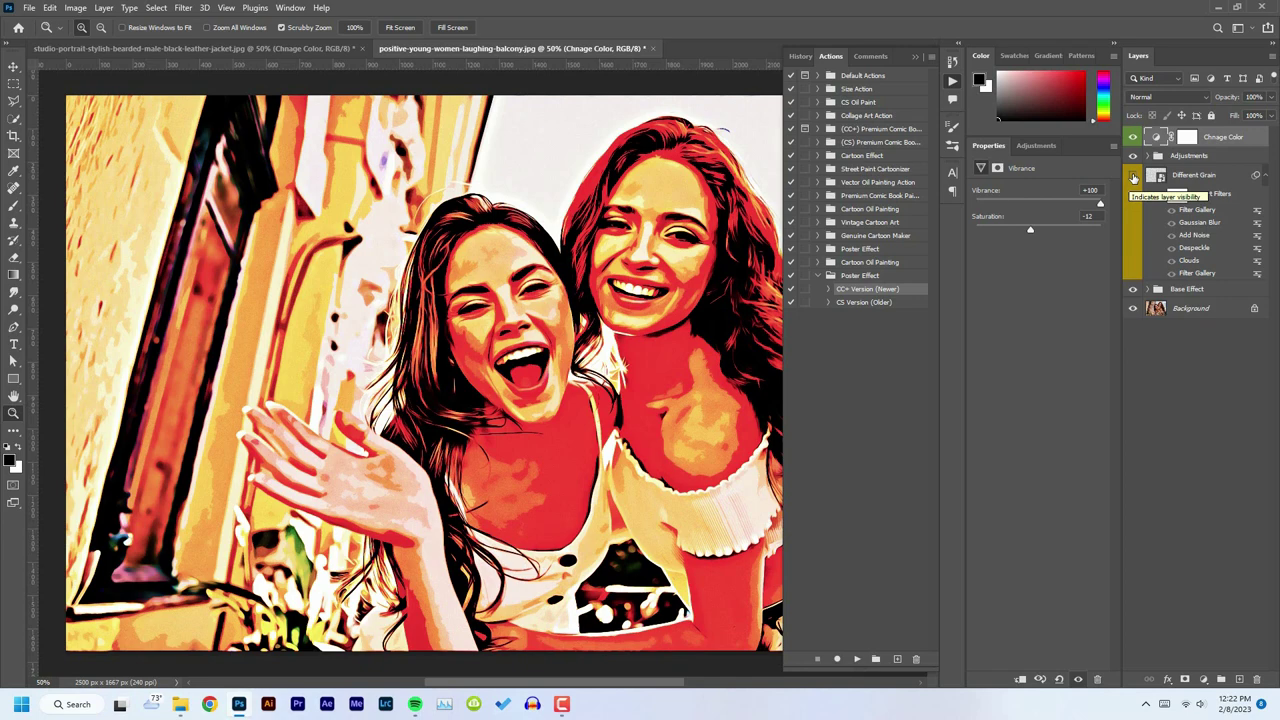
{"action": "left_click", "coordinate": [1133, 177]}
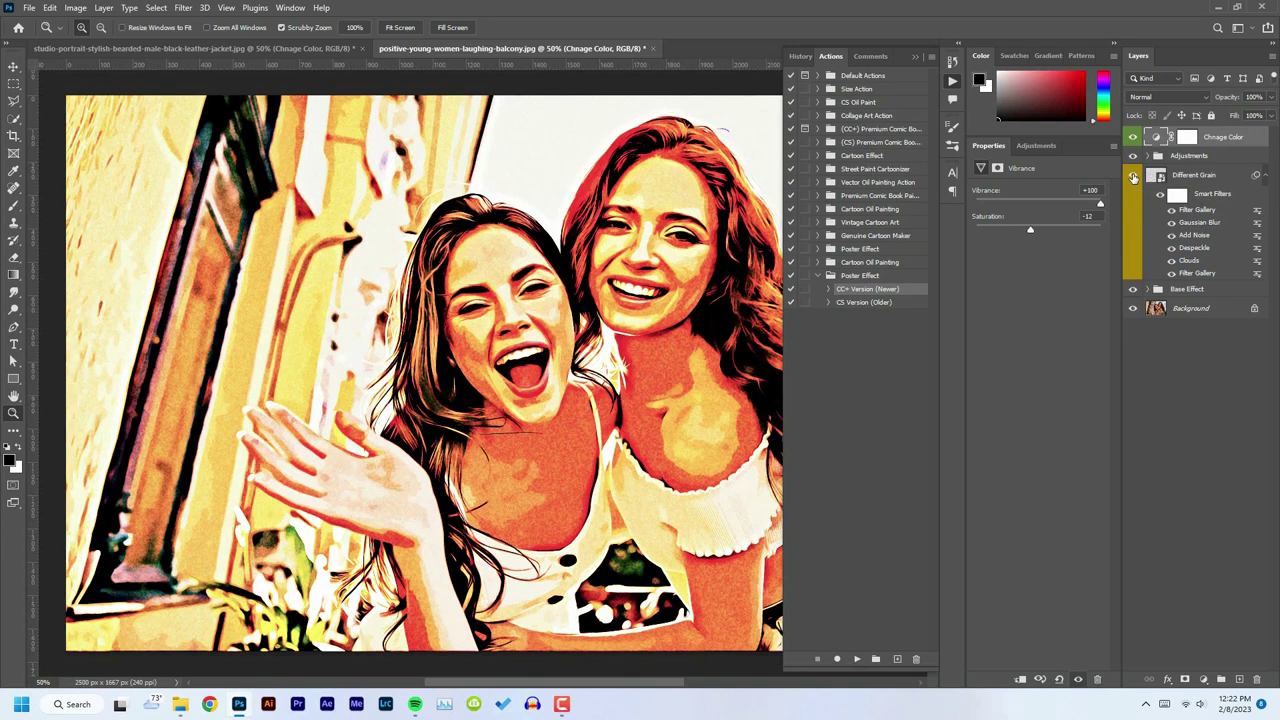
{"action": "key", "text": "ctrl+plus"}
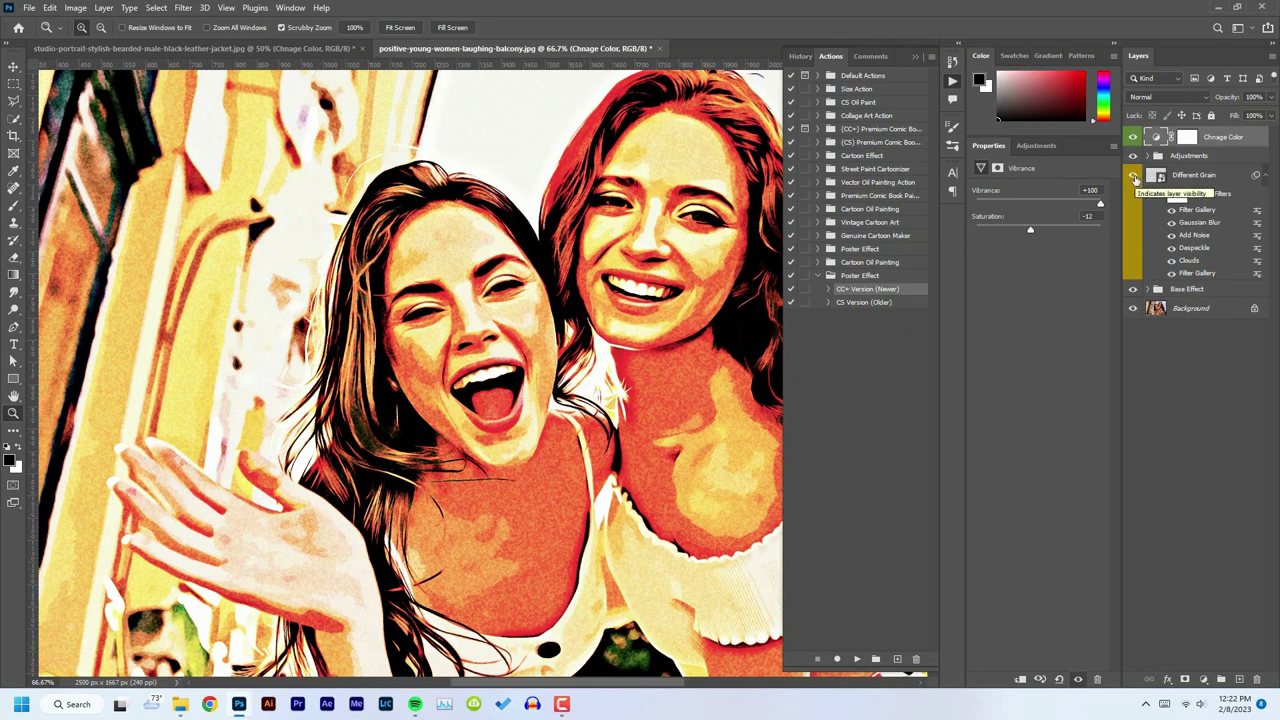
{"action": "left_click", "coordinate": [1134, 176]}
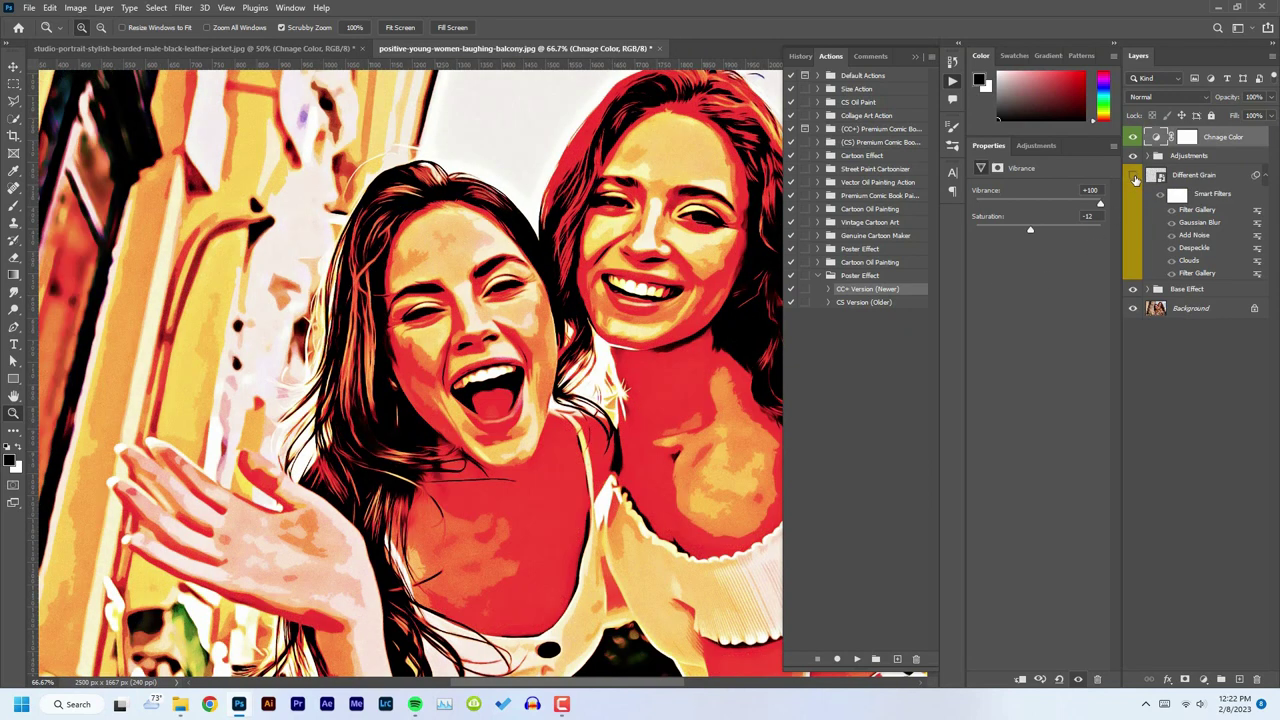
{"action": "left_click", "coordinate": [1134, 176]}
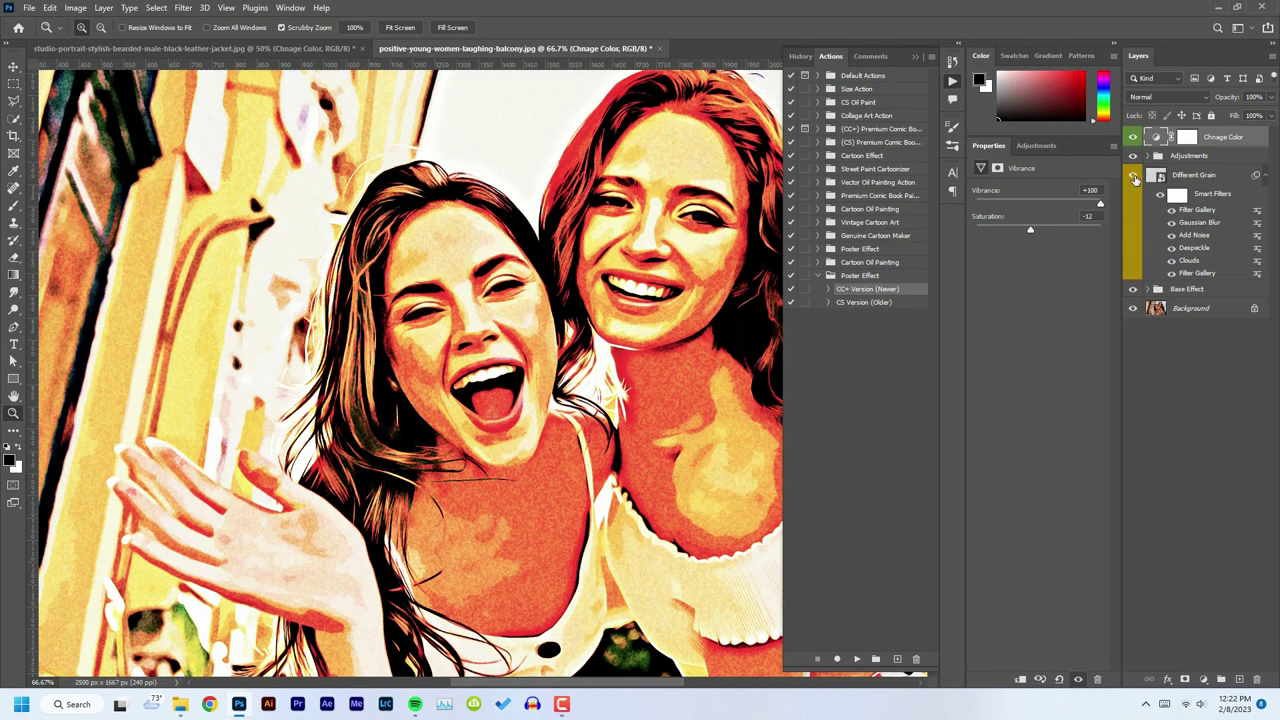
{"action": "left_click", "coordinate": [1134, 176]}
{"action": "scroll", "coordinate": [640, 365], "scroll_direction": "down", "scroll_amount": 1}
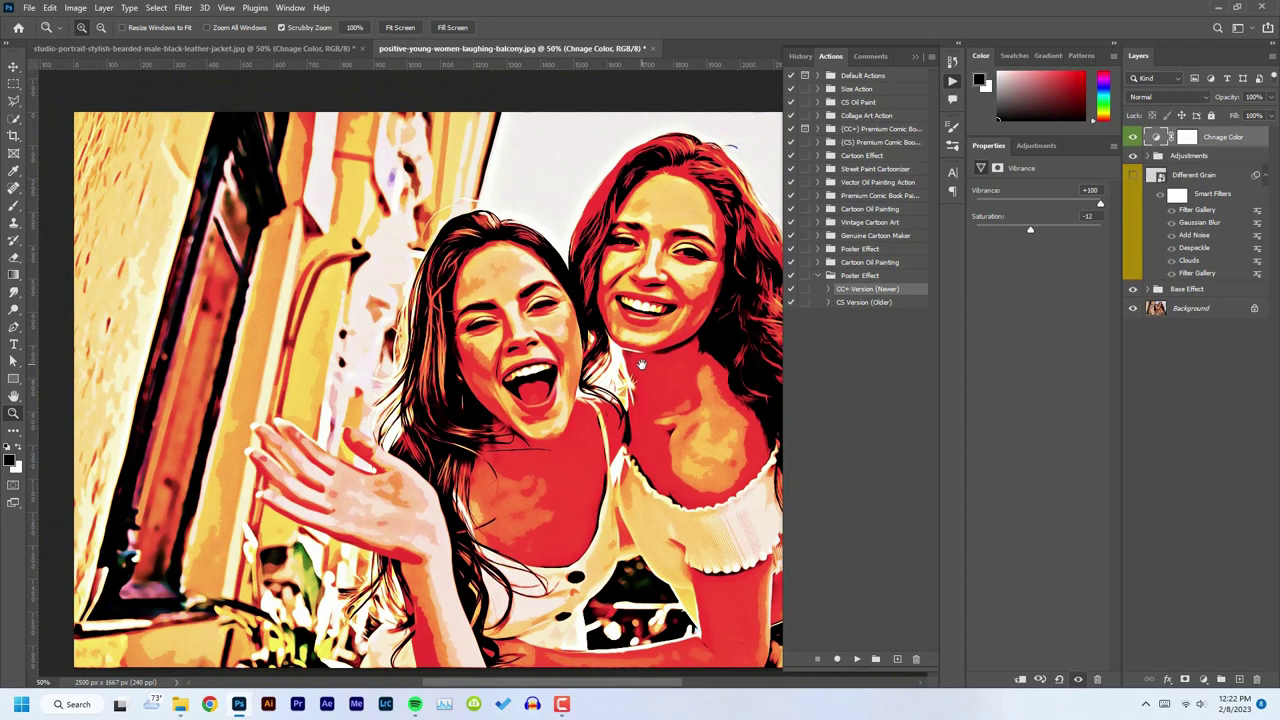
{"action": "left_click_drag", "start_coordinate": [641, 364], "coordinate": [617, 350]}
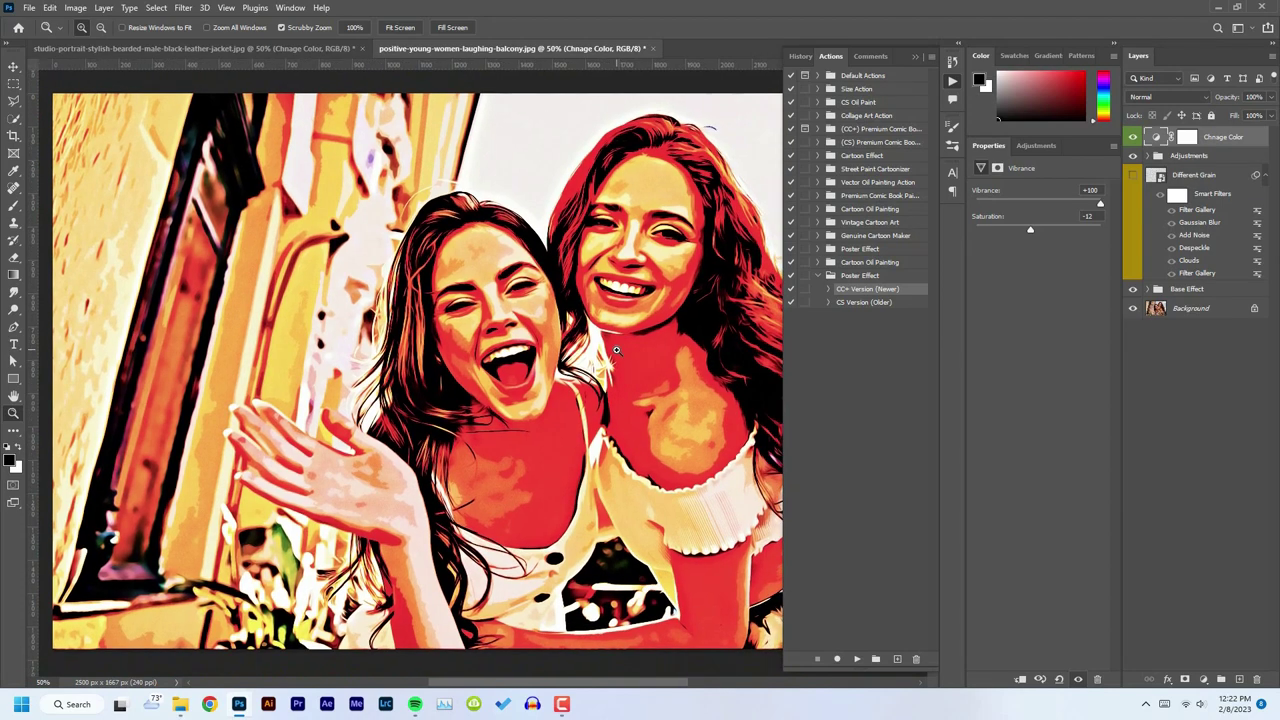